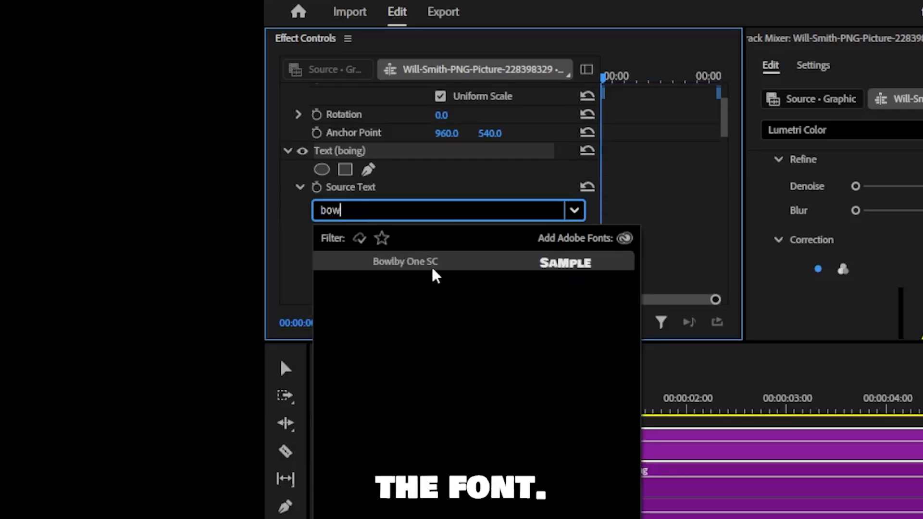
Set the boing text's font to Bowlby One SC, enlarge it to scale 280 and place it beside the man
click(433, 270)
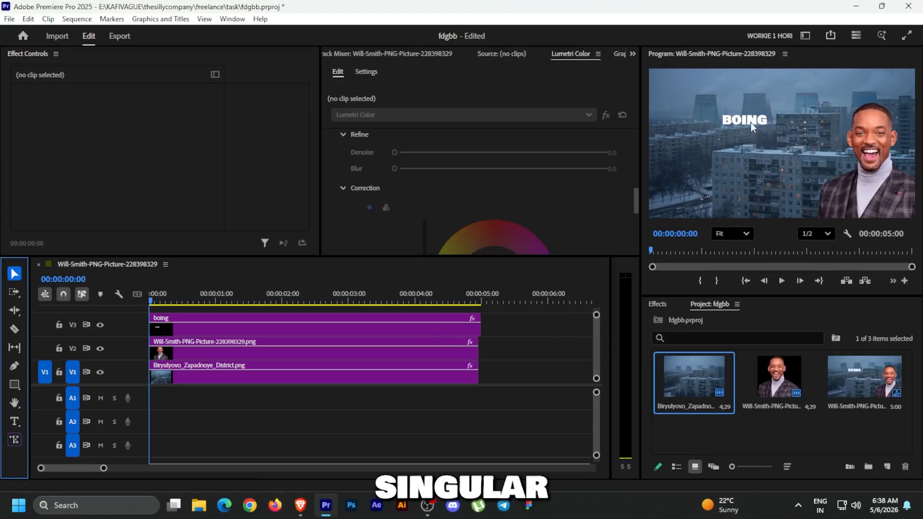
click(751, 123)
drag(745, 127, 752, 144)
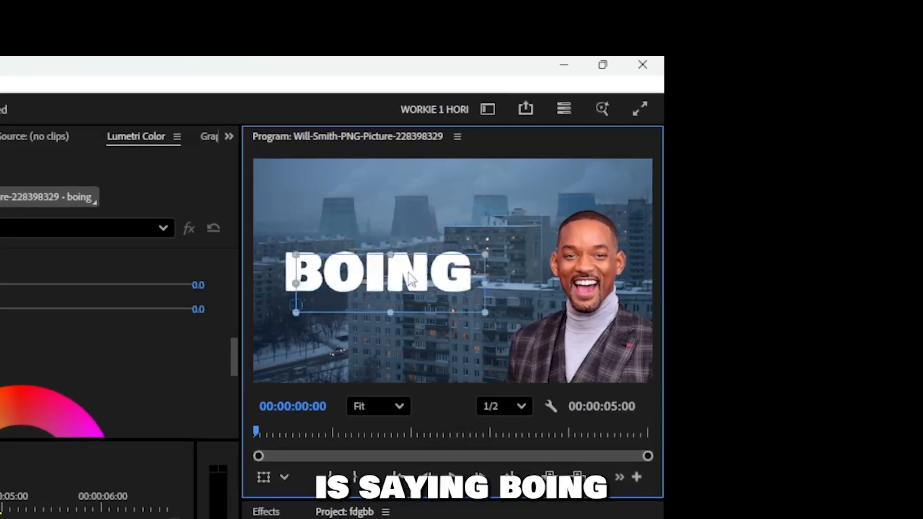
mouse_move(409, 278)
mouse_down()
mouse_move(422, 269)
mouse_move(408, 272)
mouse_up()
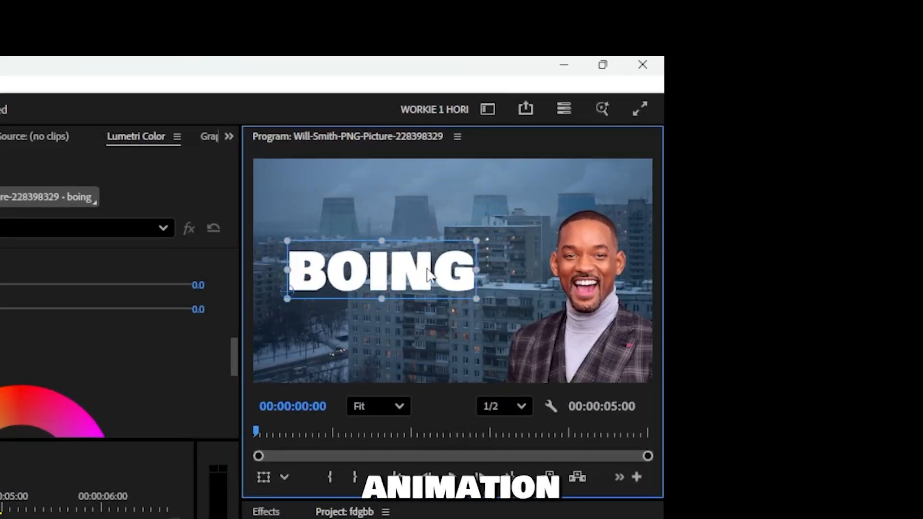
click(10, 515)
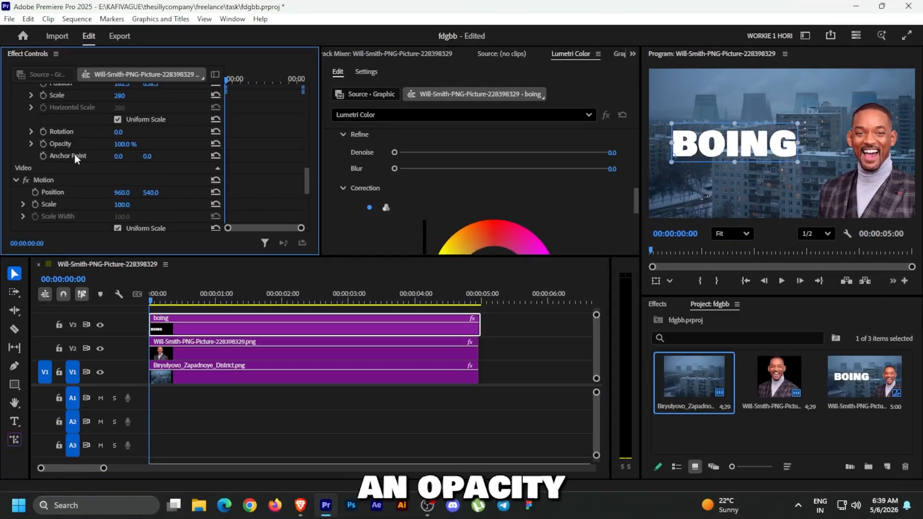
Keyframe the text's opacity from 0 at the first frame to 100% at frame 8, and preview the fade
click(43, 143)
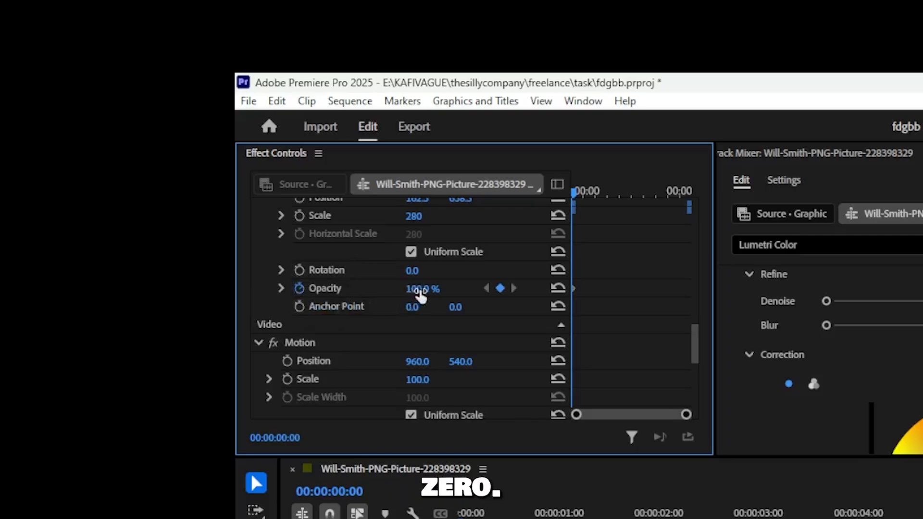
drag(420, 291, 347, 291)
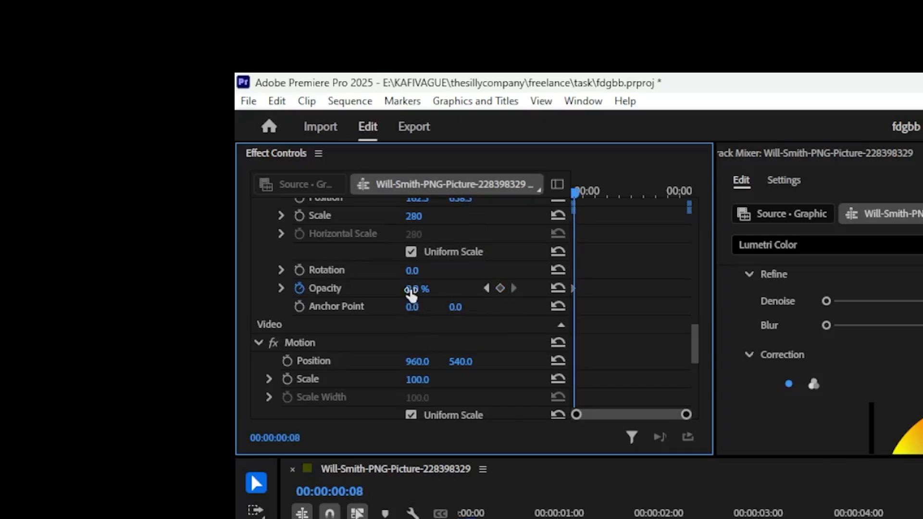
drag(408, 289, 456, 288)
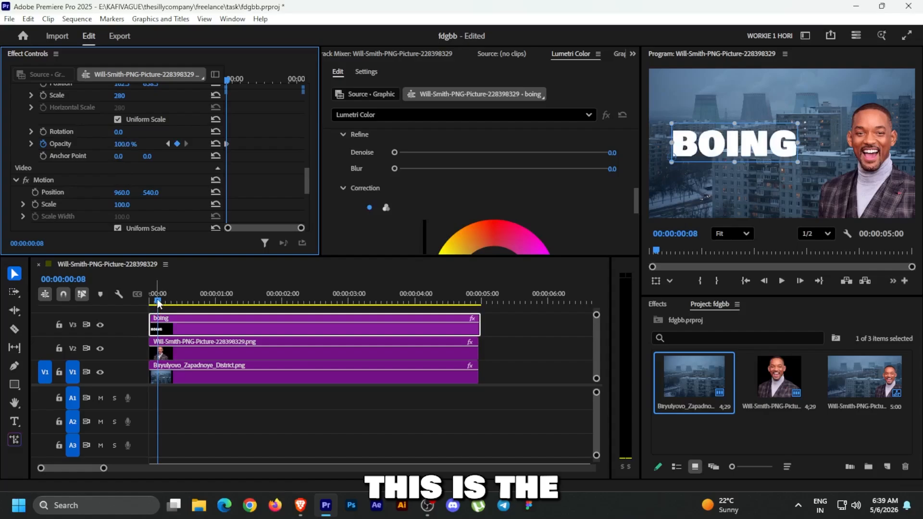
click(157, 303)
key(Home)
key(space)
key(space)
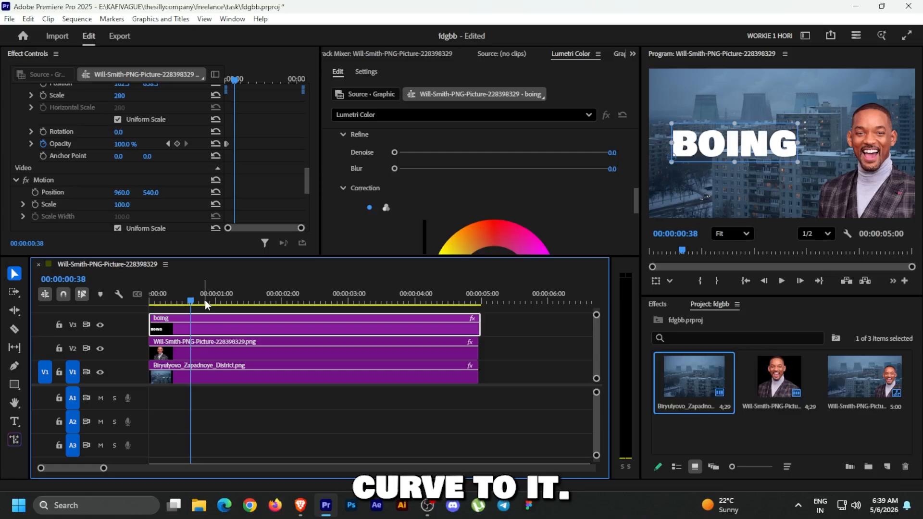
Undo the opacity animation made on the boing text
key(ctrl+z)
key(ctrl+z)
key(ctrl+z)
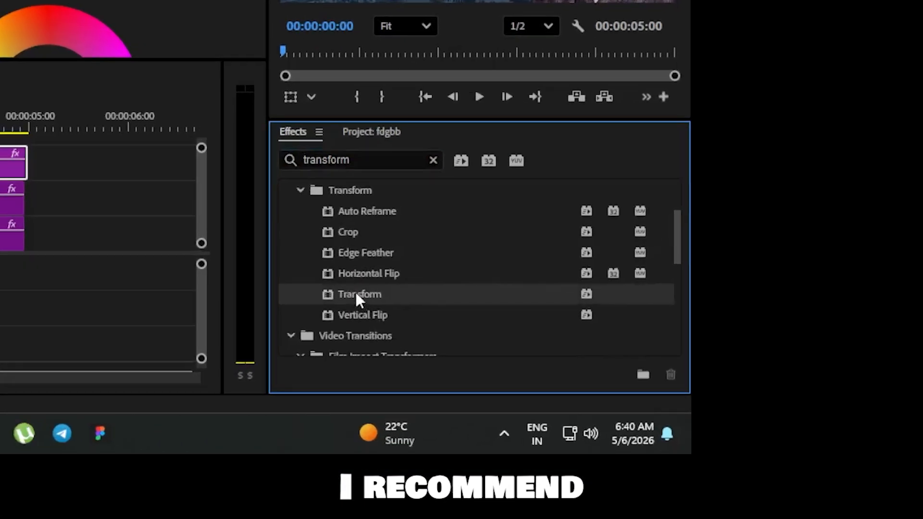
Apply the Transform video effect to the boing clip and collapse its text properties
drag(705, 416, 381, 329)
drag(511, 473, 511, 473)
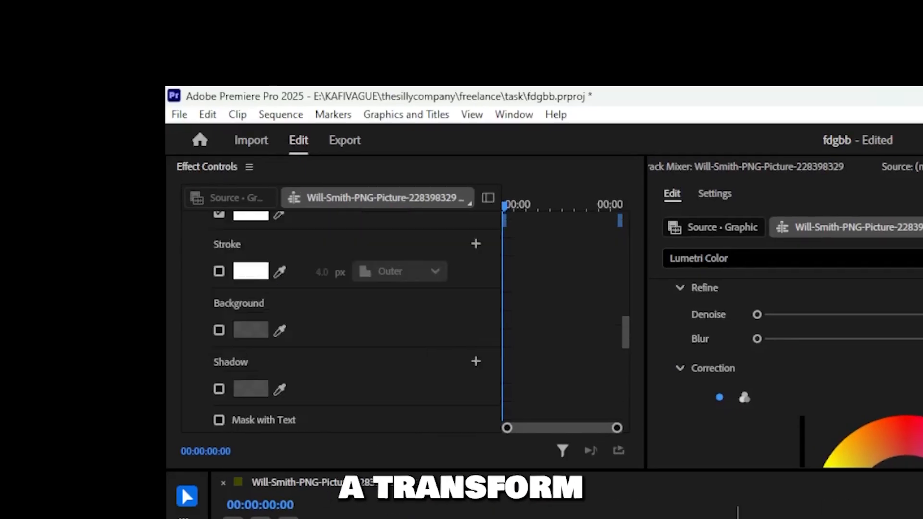
scroll(332, 349, up, 10)
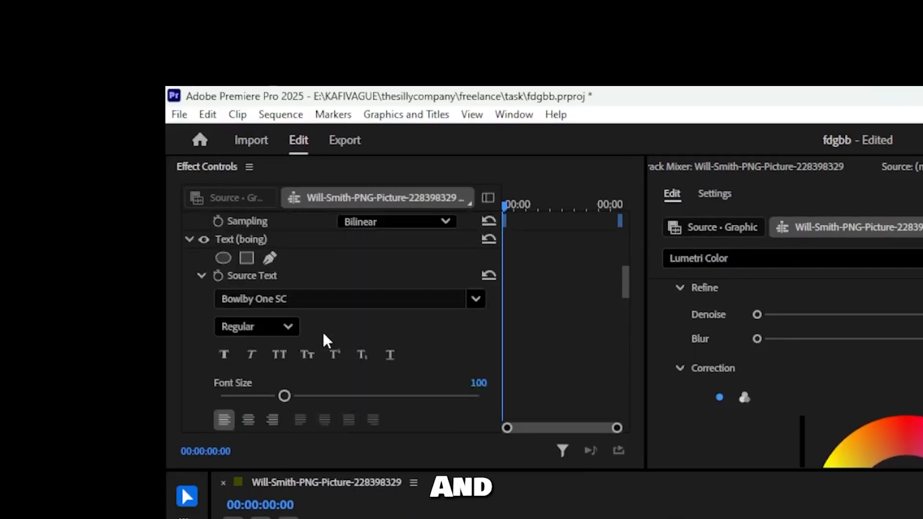
click(189, 327)
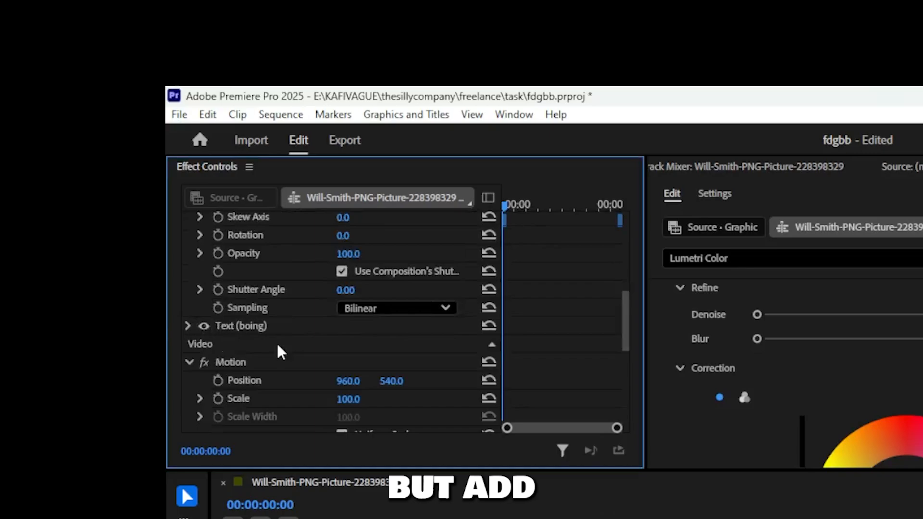
scroll(277, 351, up, 8)
scroll(289, 360, down, 2)
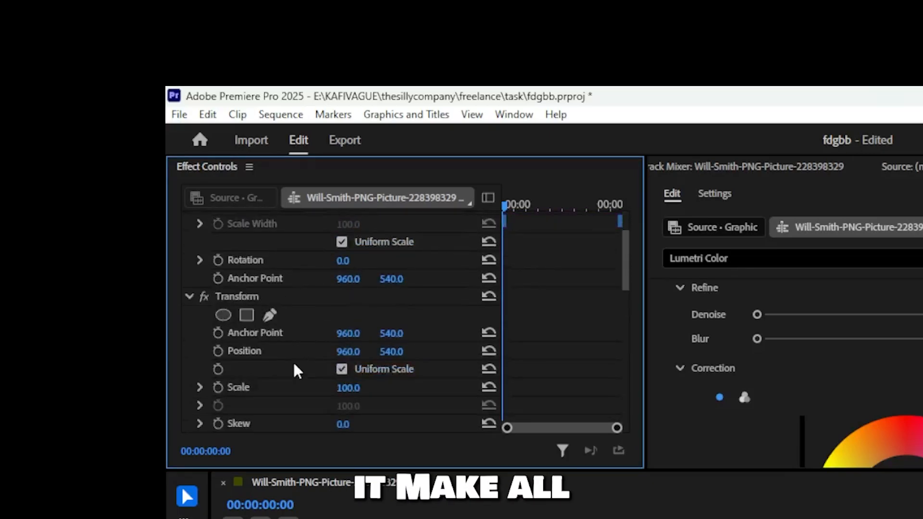
Keyframe the Transform effect's position with Y at 611 on the first frame and reset to 540 on frame 11
scroll(297, 371, down, 2)
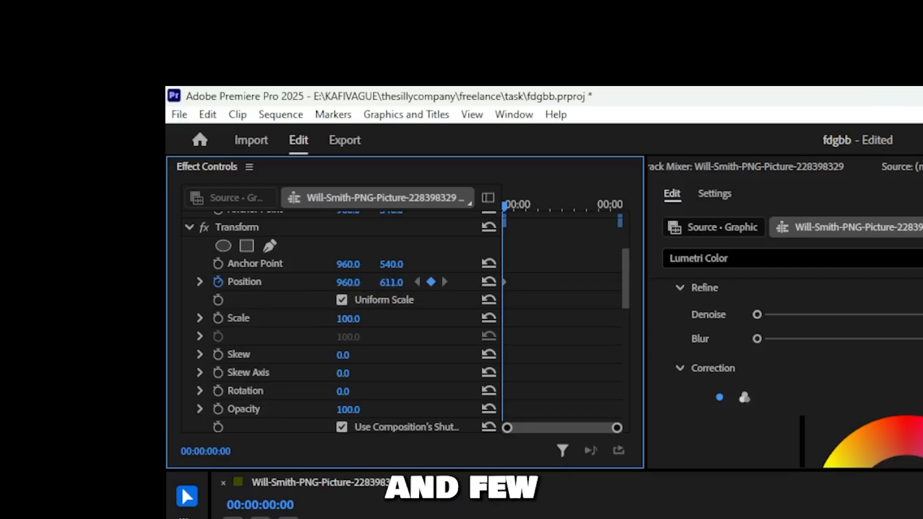
key(Right)
key(Right)
key(Right)
key(Right)
key(Right)
key(Right)
key(Right)
key(Right)
key(Right)
key(Right)
key(Right)
click(490, 283)
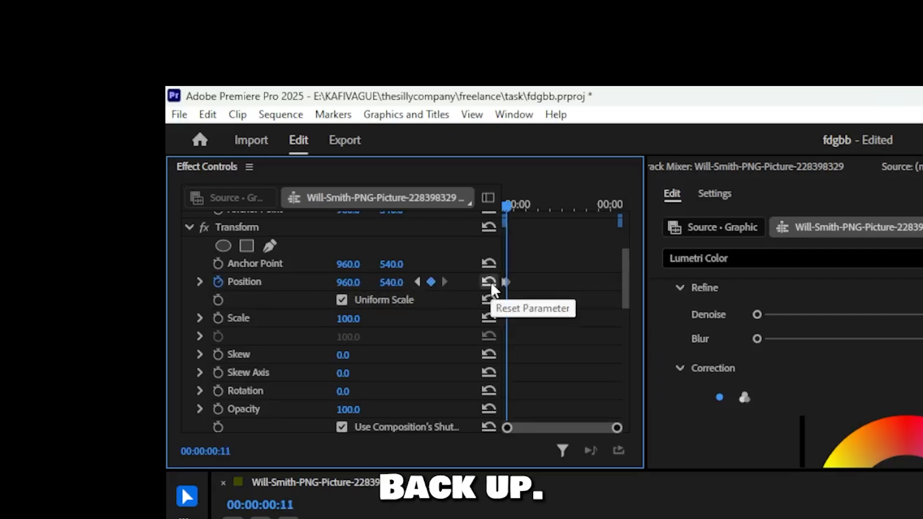
Keyframe the Transform opacity at 100 on frame 11 and 0 on the first frame, with the starting Y position at 636
scroll(269, 345, down, 5)
scroll(269, 344, up, 2)
scroll(272, 350, up, 3)
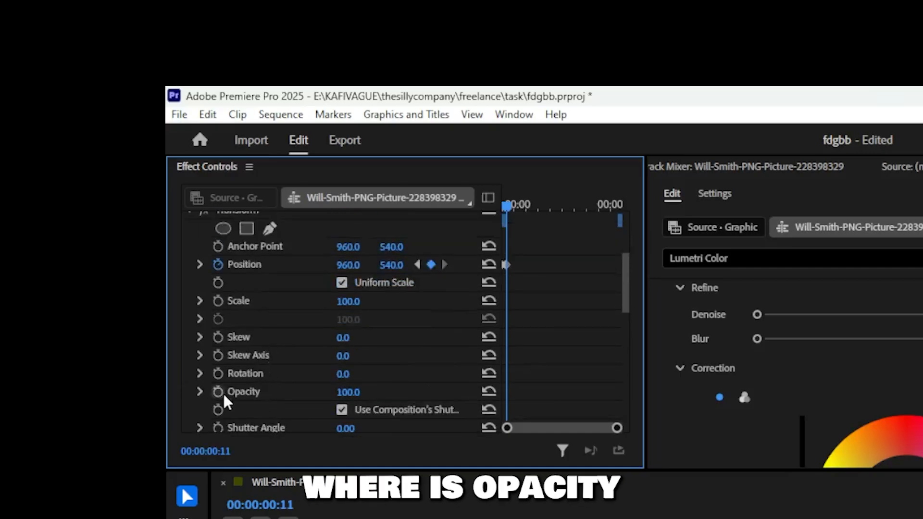
click(219, 393)
key(Up)
drag(353, 394, 257, 394)
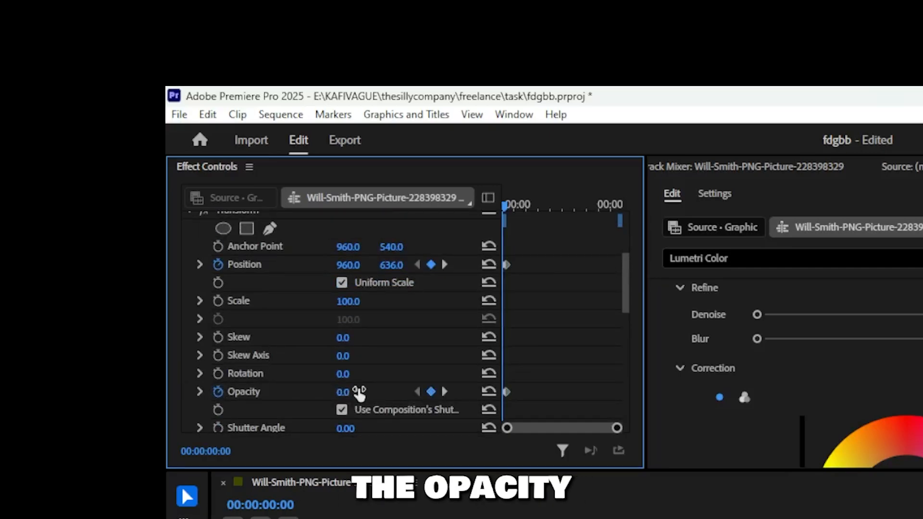
Check the position and opacity values at the second keyframe and play the text animation from the start
click(443, 264)
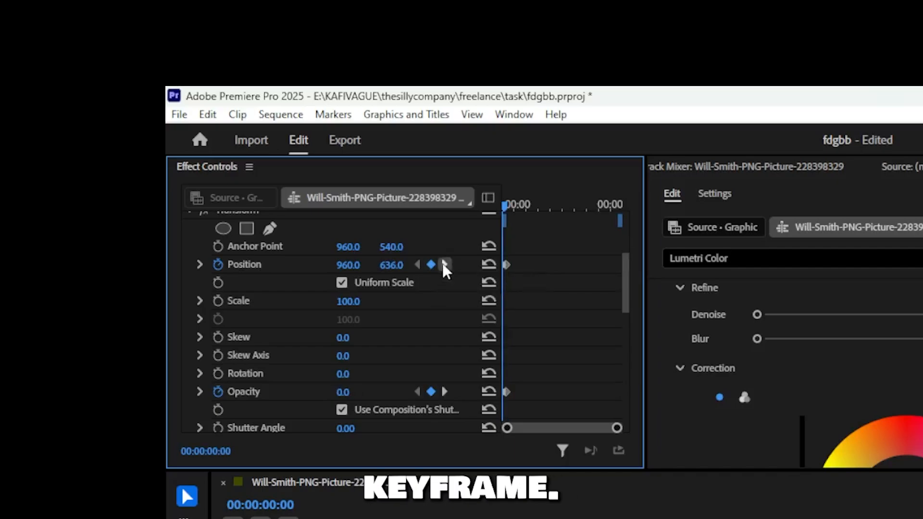
click(443, 264)
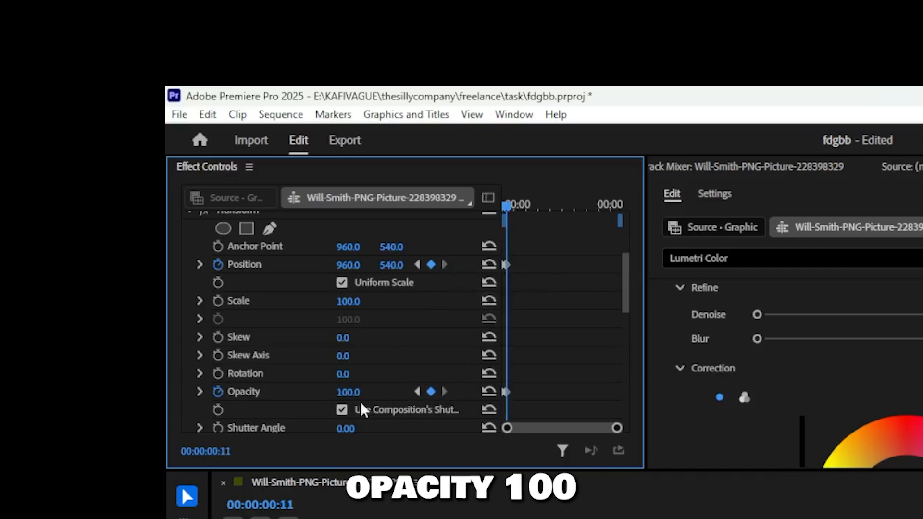
drag(346, 392, 349, 392)
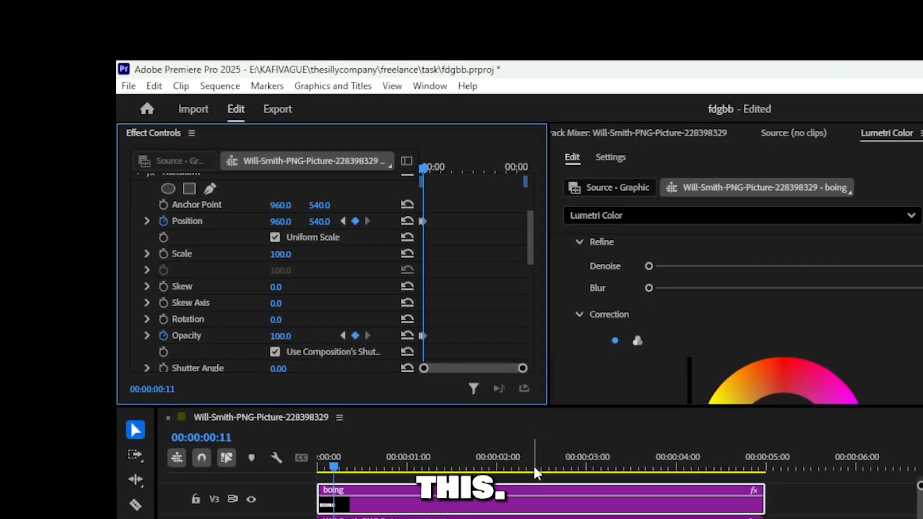
drag(228, 359, 118, 302)
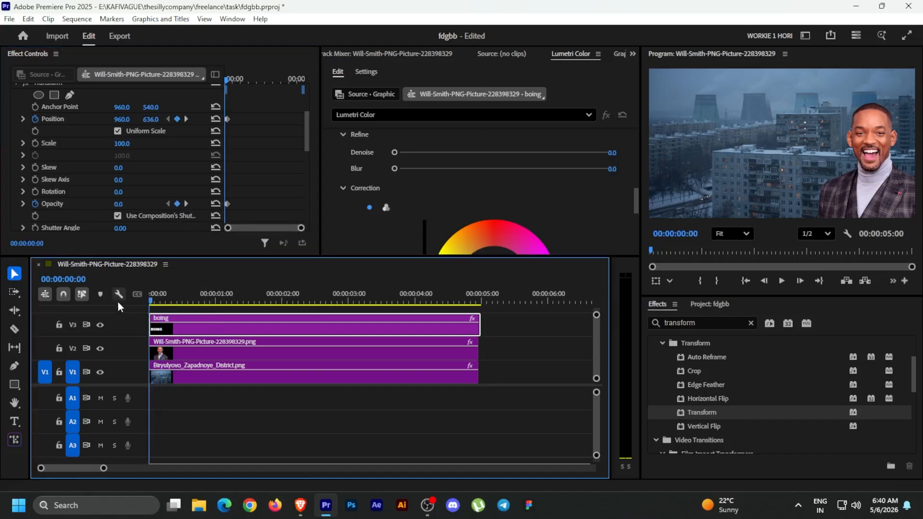
key(space)
key(space)
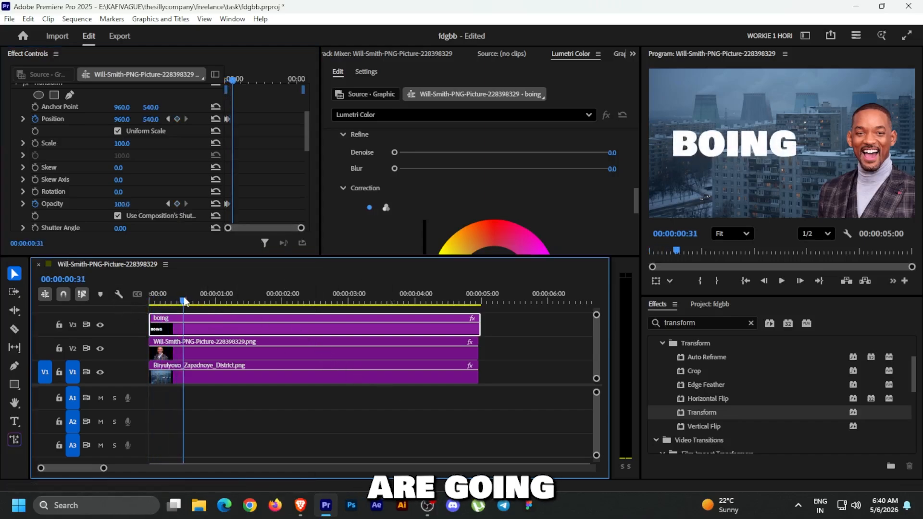
drag(183, 301, 124, 298)
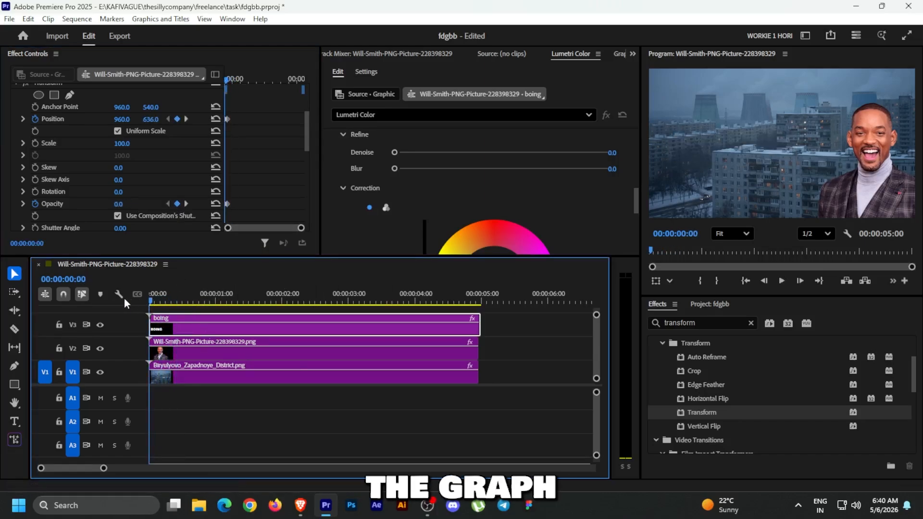
Move the ending position keyframe to about one second, ease it, and raise the starting velocity to about 1400 per second
drag(301, 228, 260, 228)
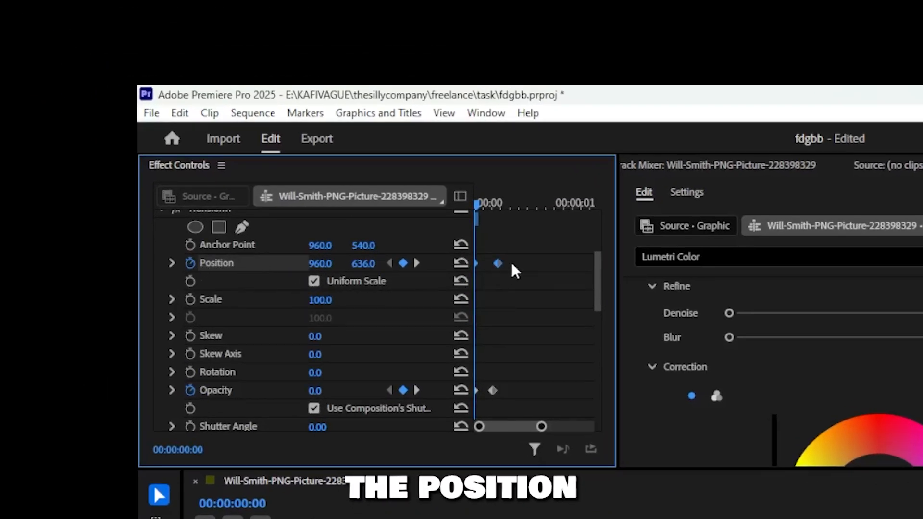
drag(498, 263, 523, 314)
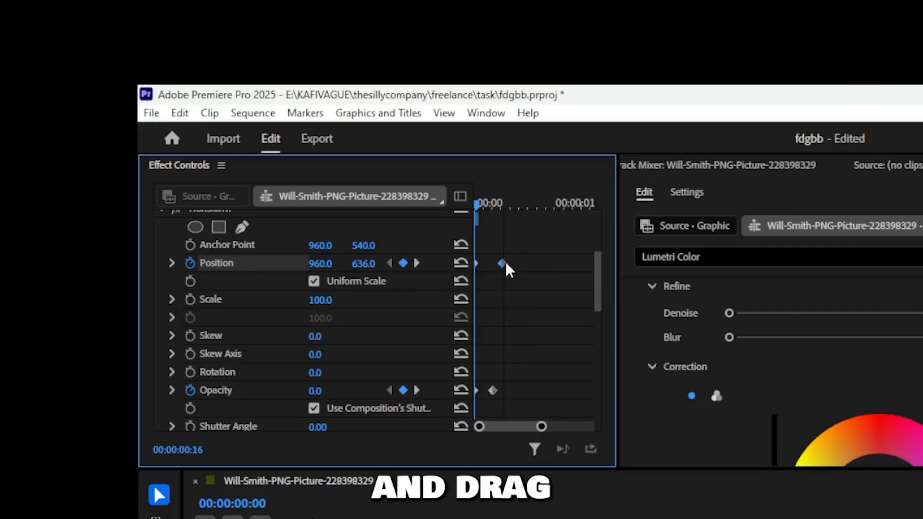
click(172, 263)
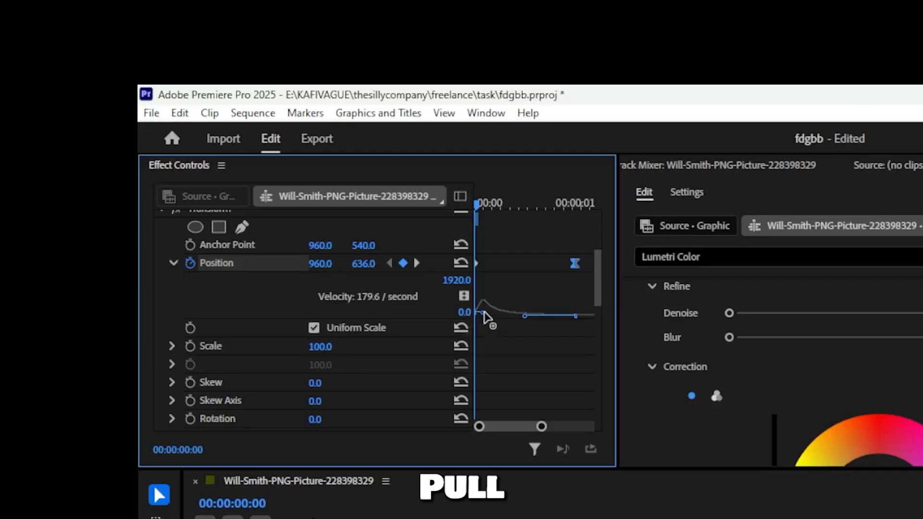
drag(484, 314, 477, 290)
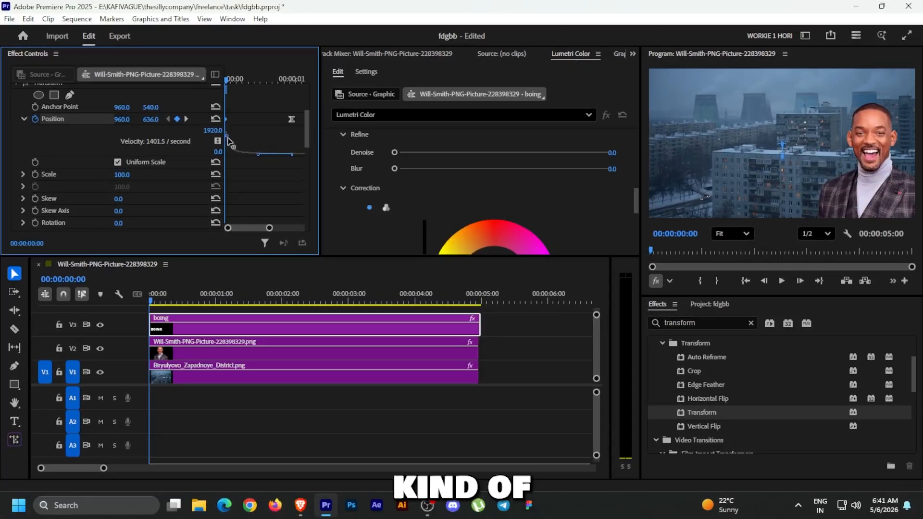
Play the eased text animation from the start and review the clip's Transform and Motion properties
click(73, 298)
key(space)
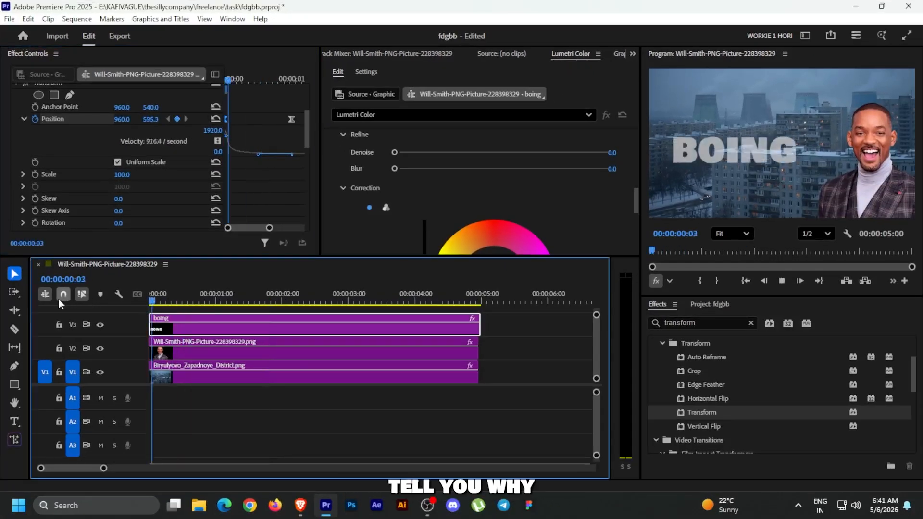
key(space)
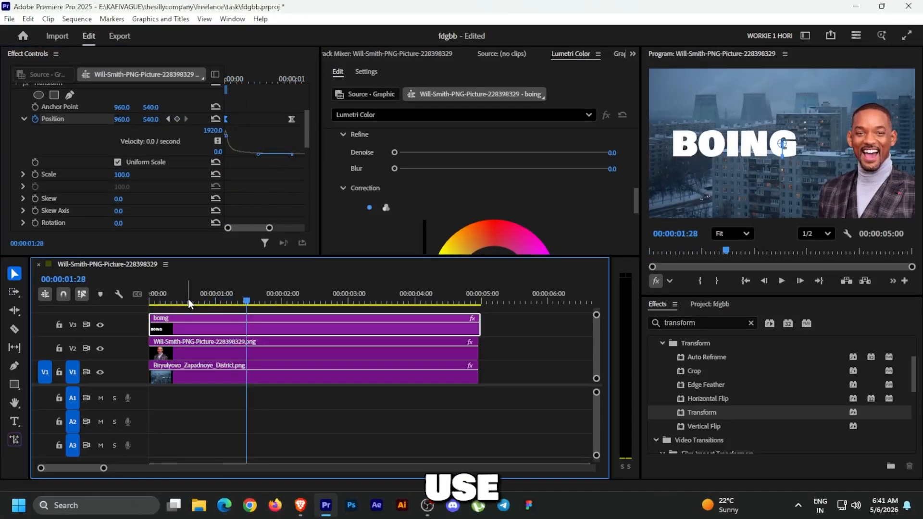
drag(188, 299, 109, 302)
key(space)
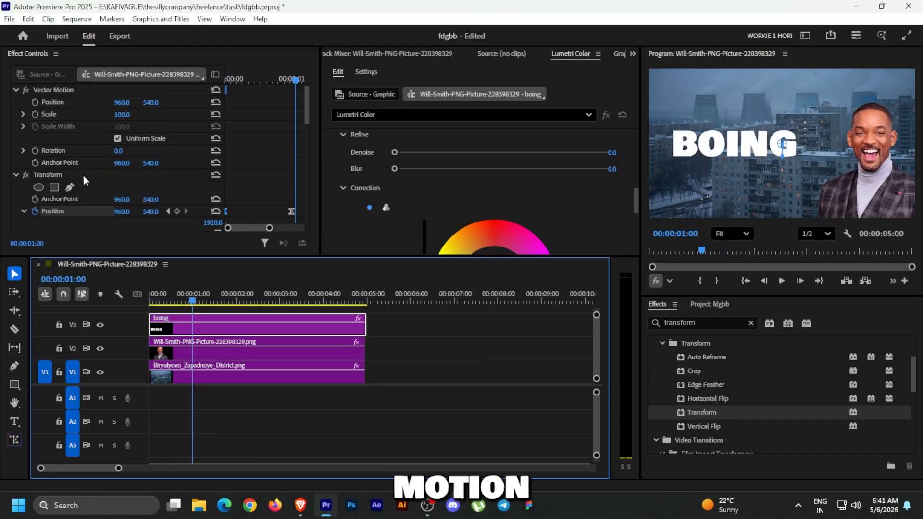
scroll(83, 126, down, 5)
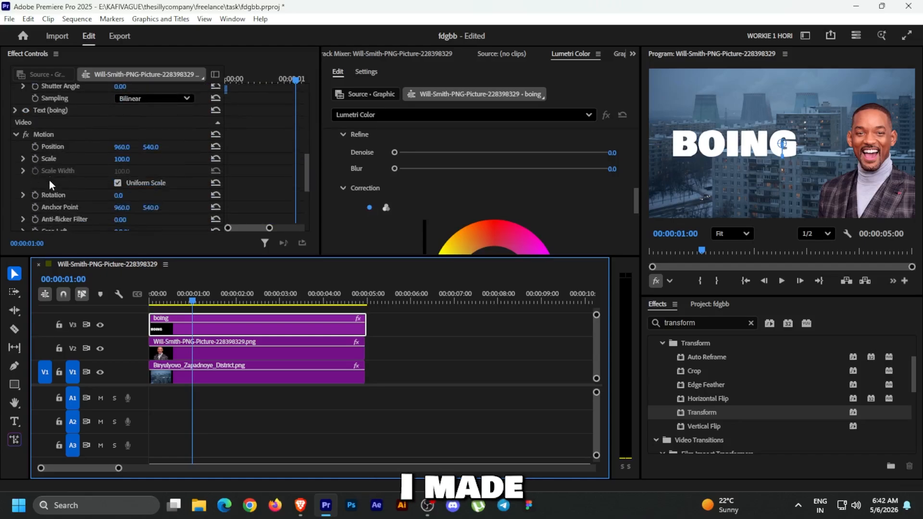
scroll(80, 187, up, 5)
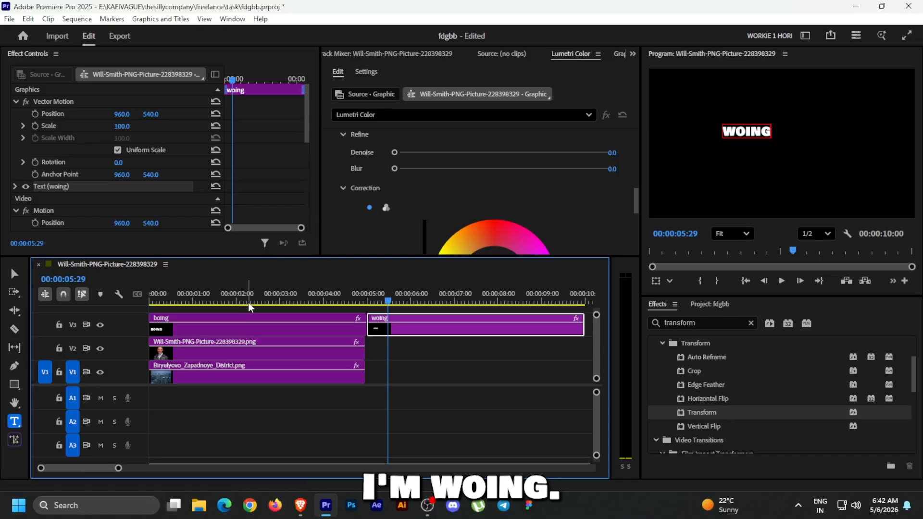
Copy the animated Transform effect from the boing text clip and paste it onto the woing text clip
click(245, 298)
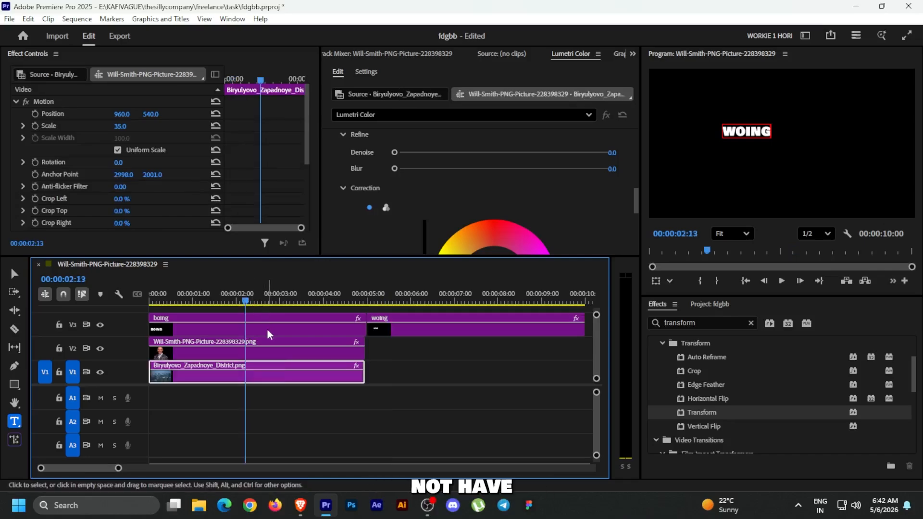
click(268, 333)
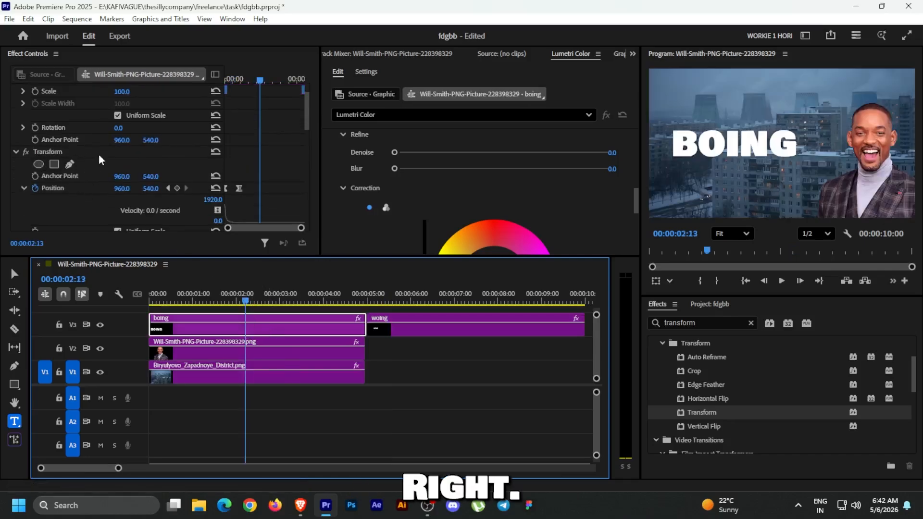
click(39, 152)
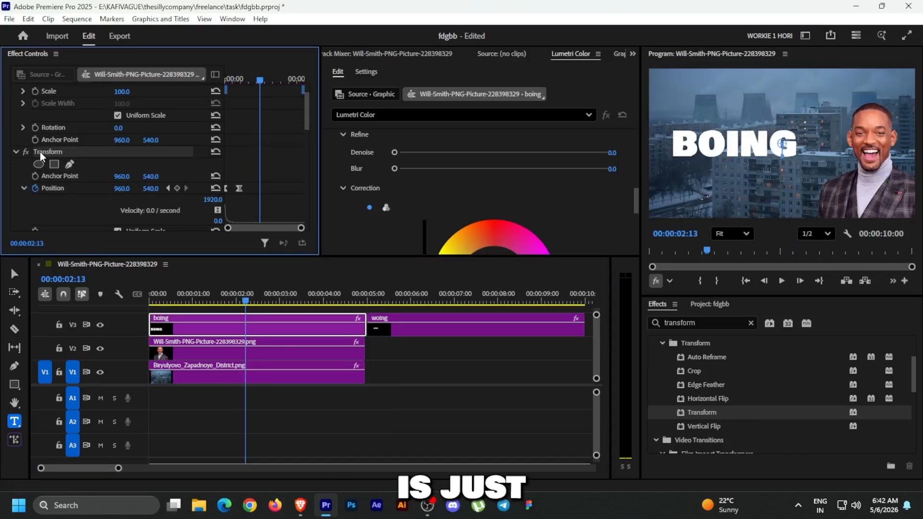
click(407, 329)
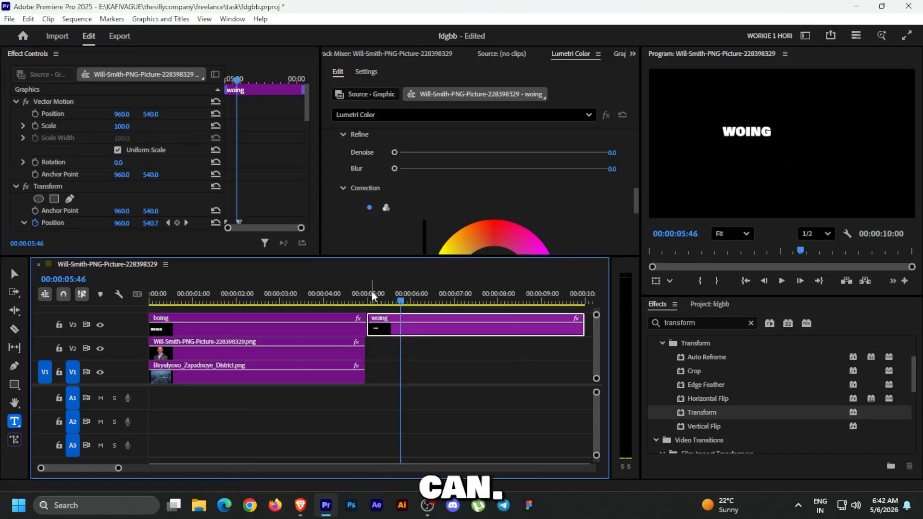
Play the pasted entrance animation across the cut from the boing clip to the woing clip
click(357, 295)
key(space)
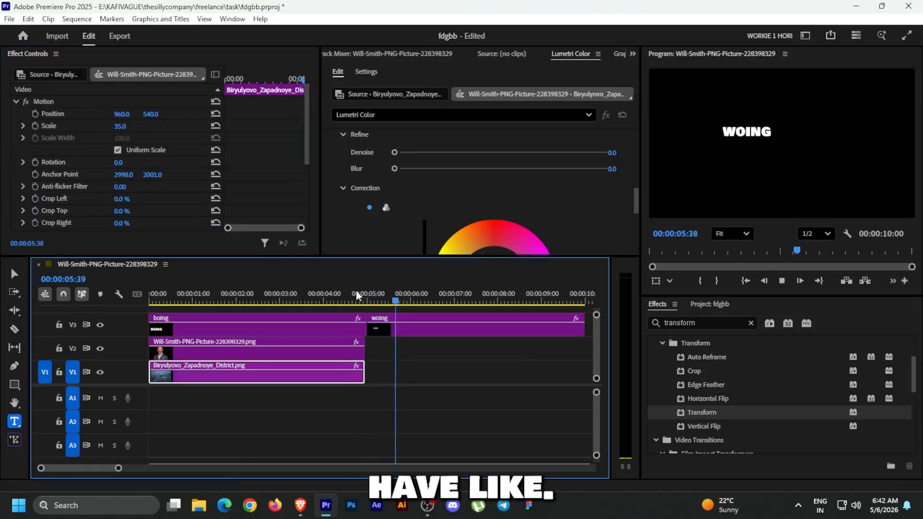
key(space)
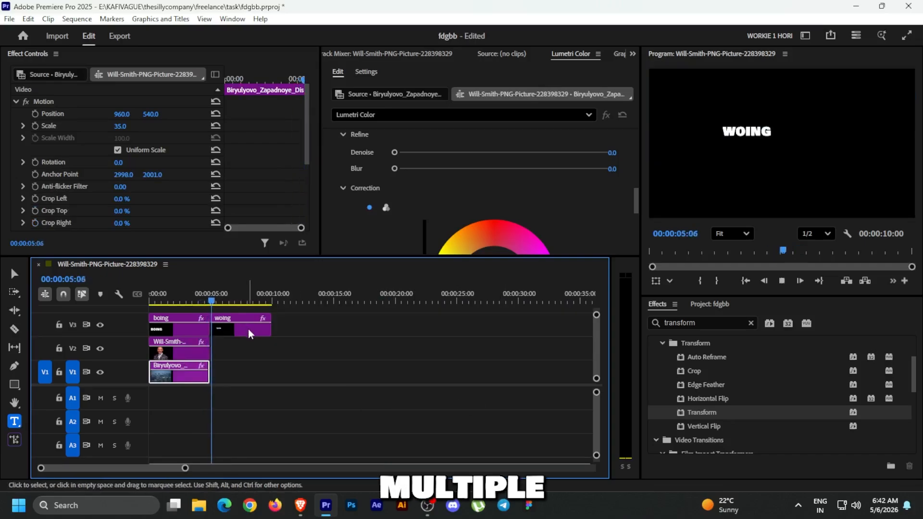
key(space)
Duplicate the woing clip four times along track V3 and paste the Transform effect onto all the woing clips
drag(241, 329, 566, 332)
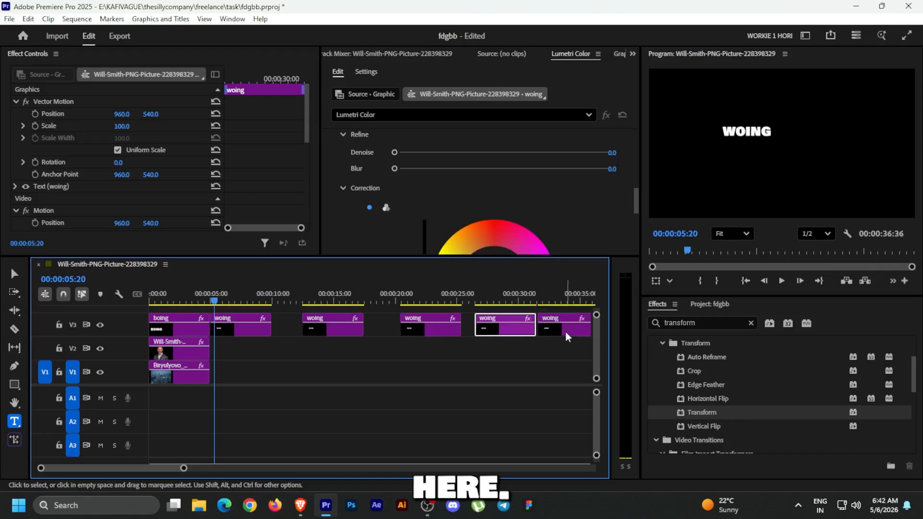
drag(245, 364, 332, 356)
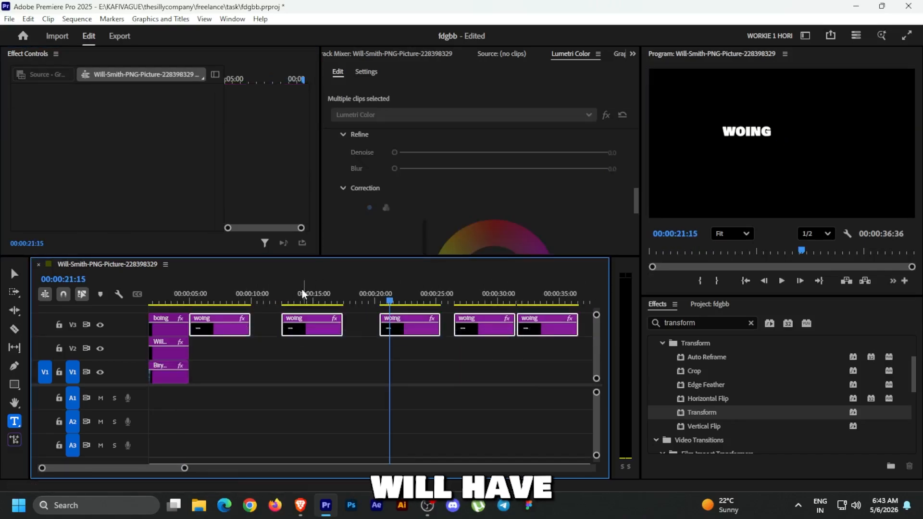
click(186, 302)
key(space)
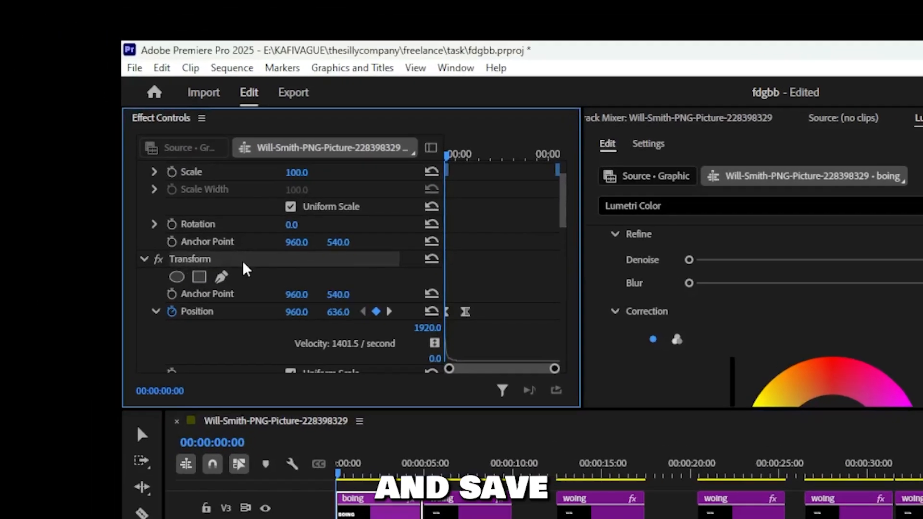
Try to save the boing clip's Transform effect as a preset with the Anchor to In Point type
right_click(86, 157)
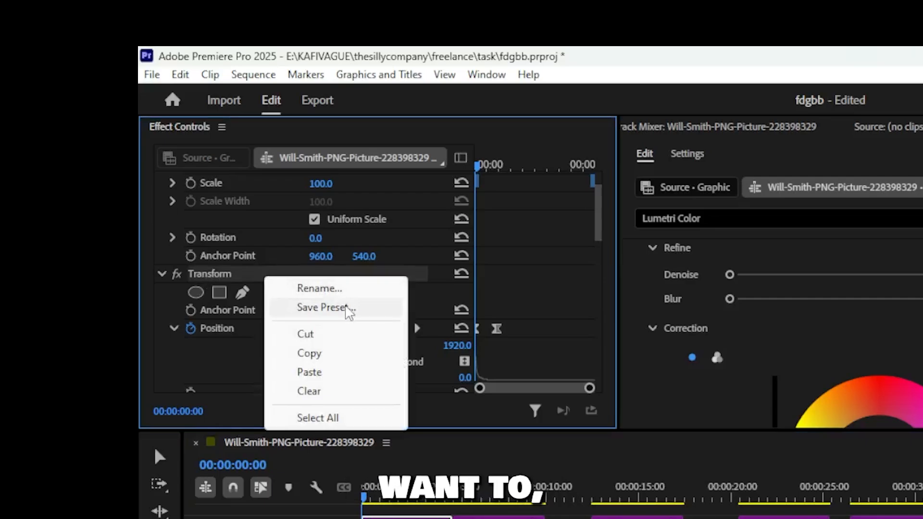
click(347, 308)
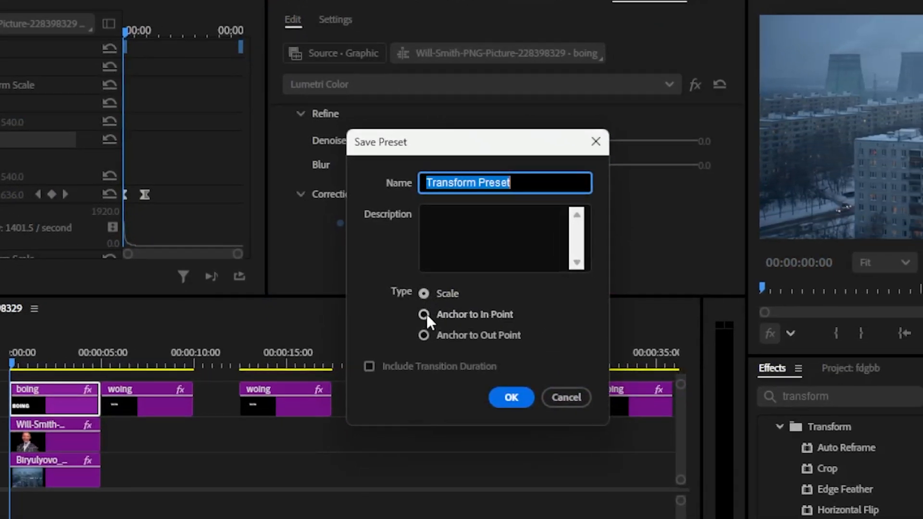
click(424, 314)
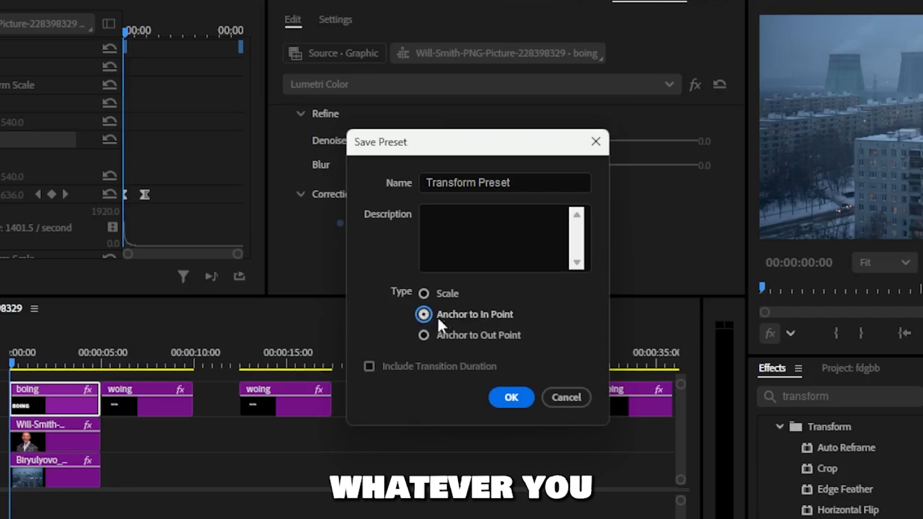
click(473, 183)
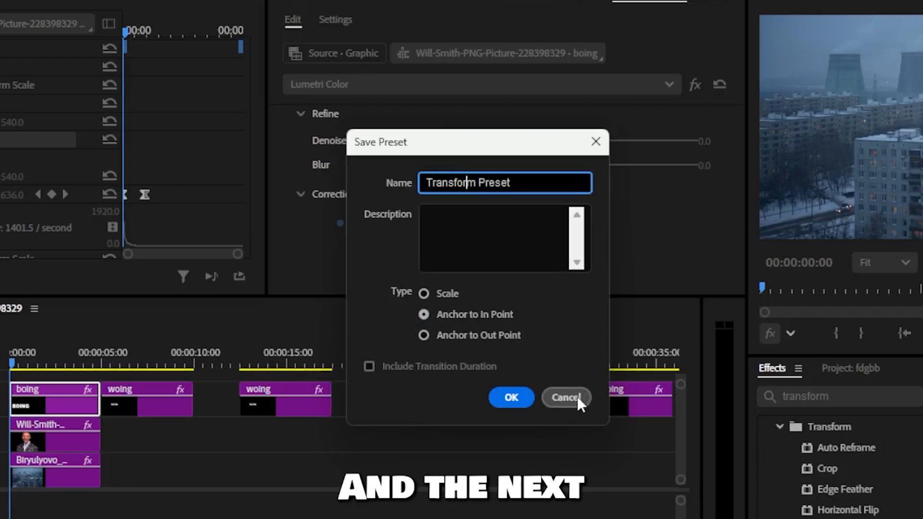
drag(518, 186, 342, 195)
click(565, 387)
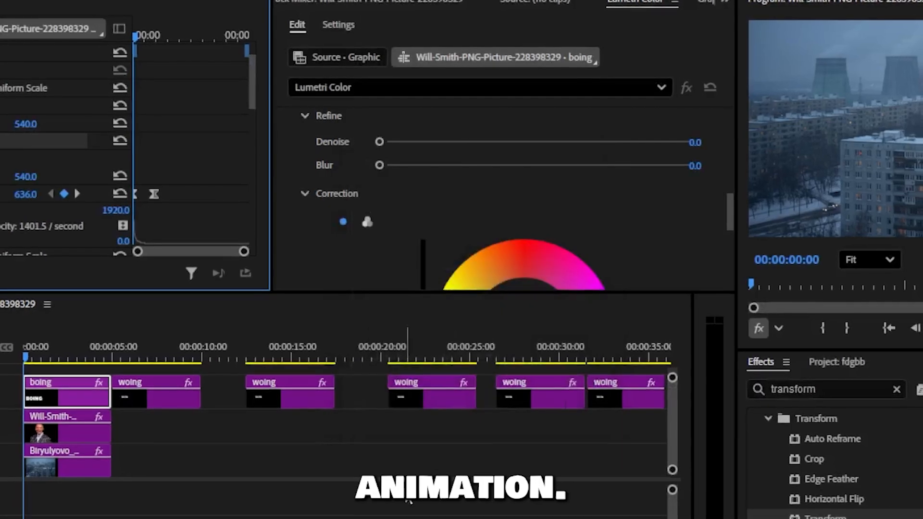
Examine the boing clip's Transform properties near its end, at about 00:00:04:35, for an exit animation
click(268, 454)
click(97, 358)
drag(109, 351, 112, 350)
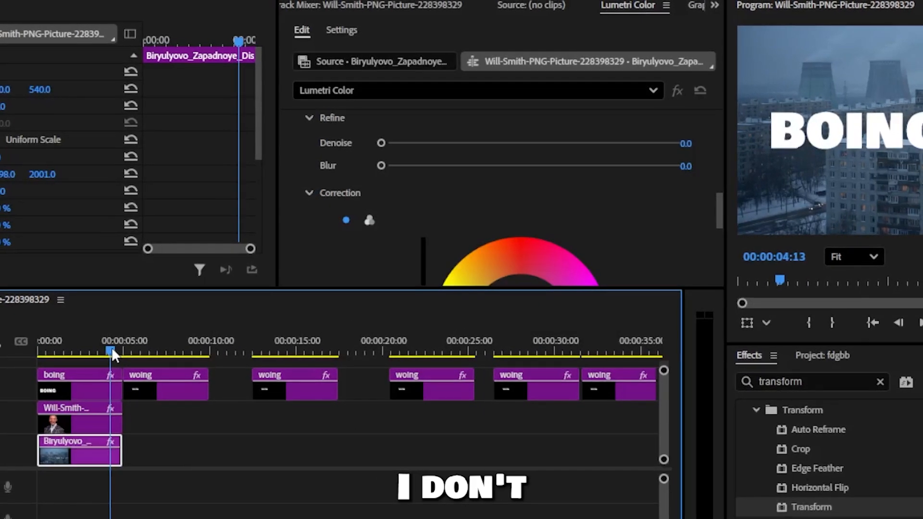
scroll(118, 388, up, 5)
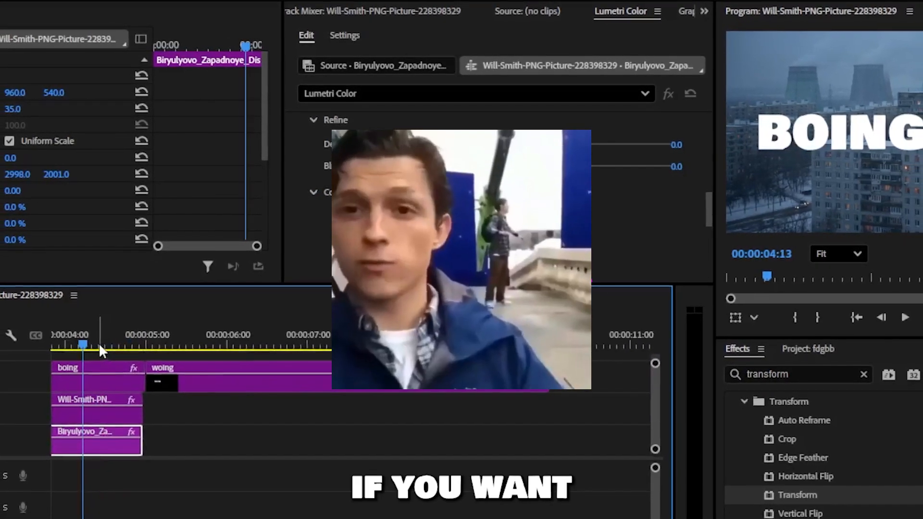
drag(98, 344, 126, 333)
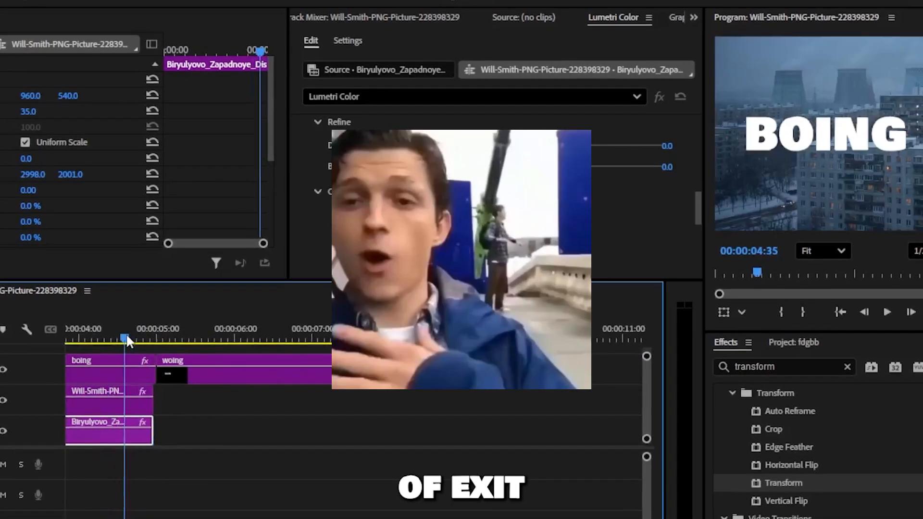
click(133, 371)
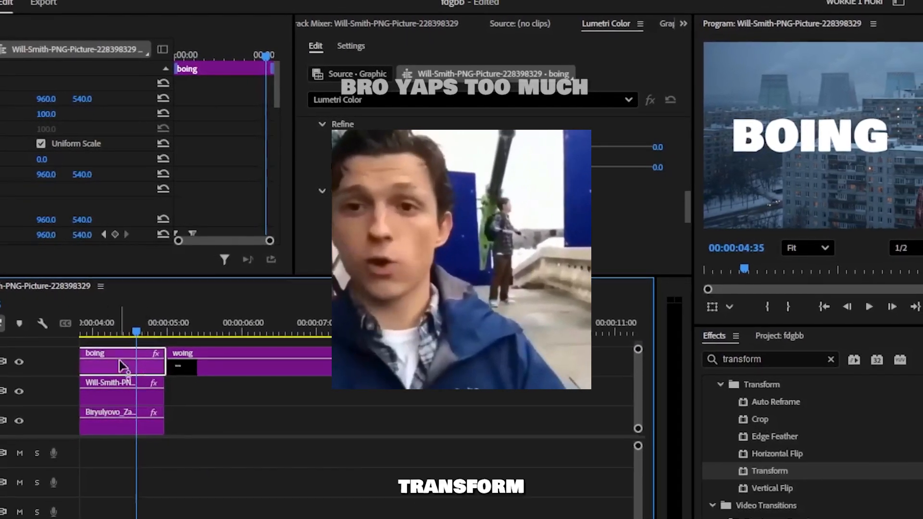
scroll(2, 190, down, 2)
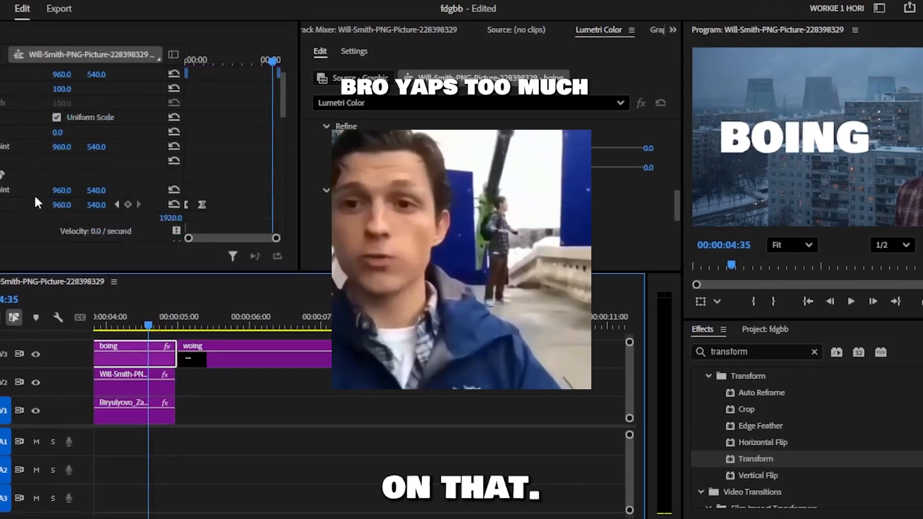
scroll(41, 197, down, 4)
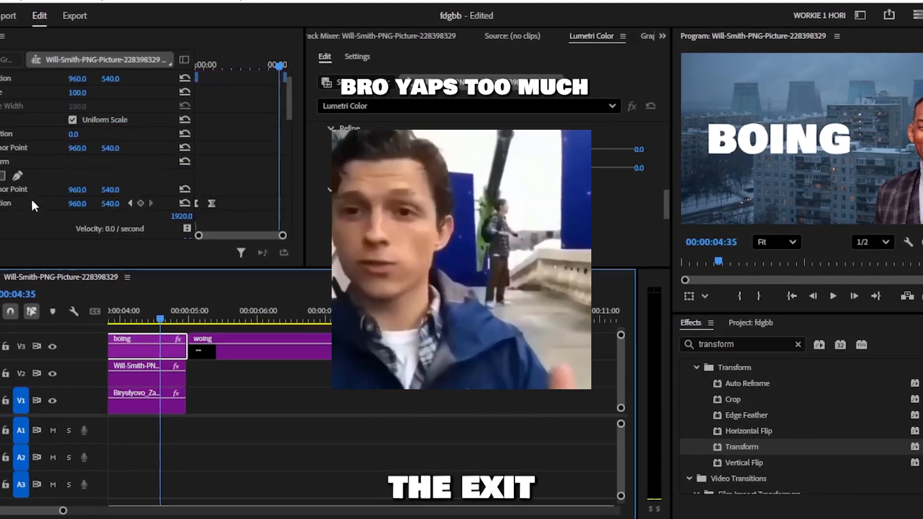
scroll(30, 198, up, 5)
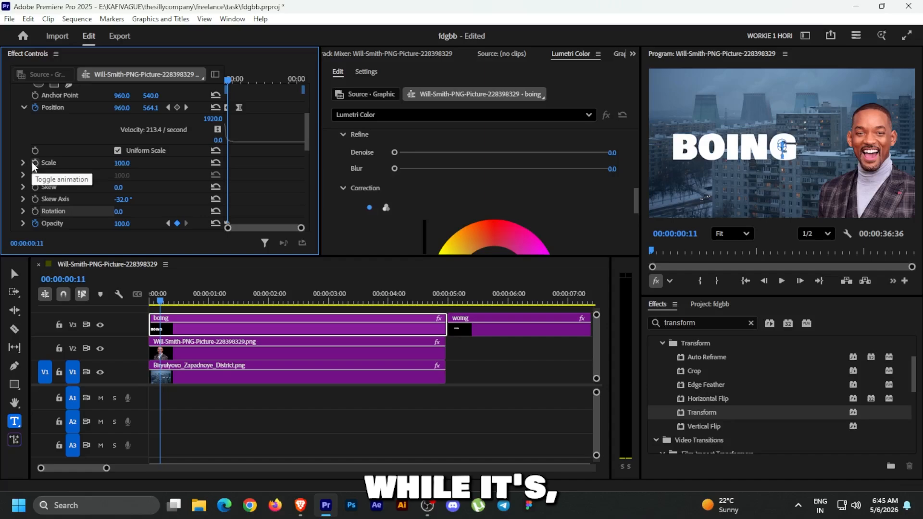
Keyframe the boing clip's Transform scale at 100 on frame 11 and 113 at the ending position keyframe, and play it
click(33, 163)
click(187, 108)
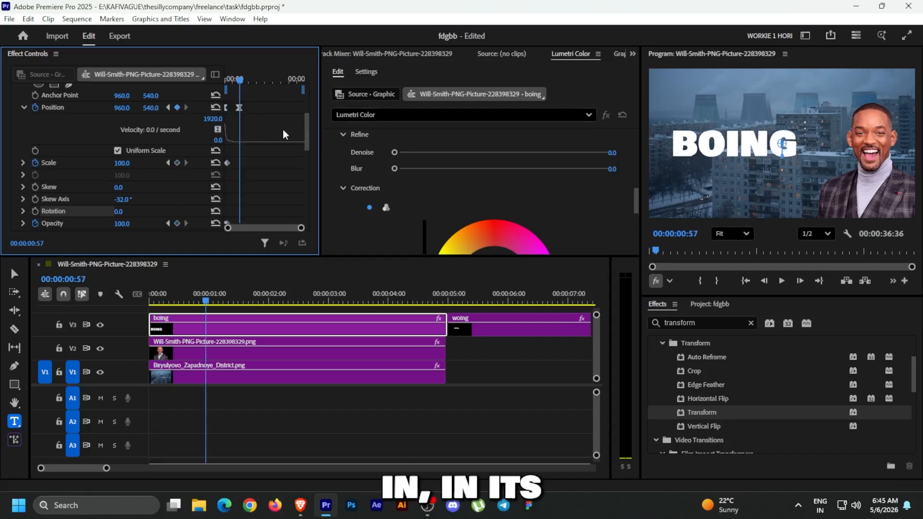
drag(124, 165, 130, 165)
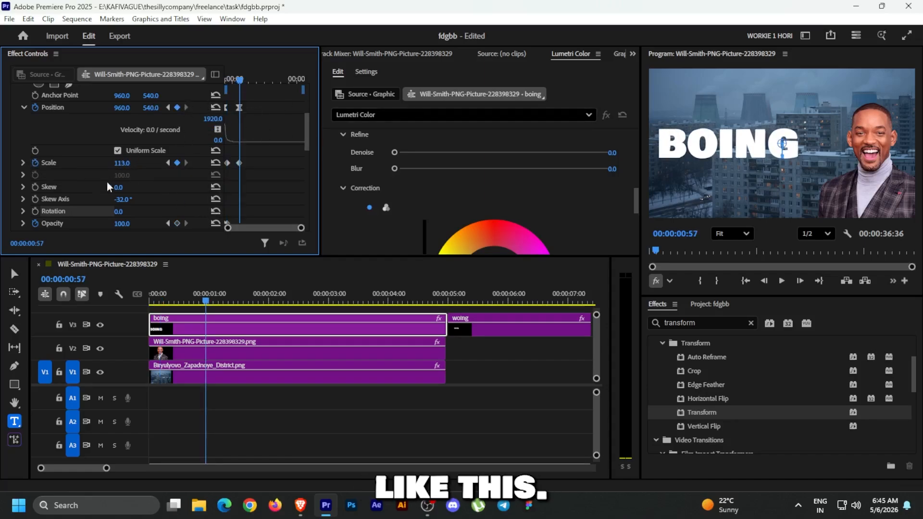
drag(177, 299, 113, 302)
key(space)
key(space)
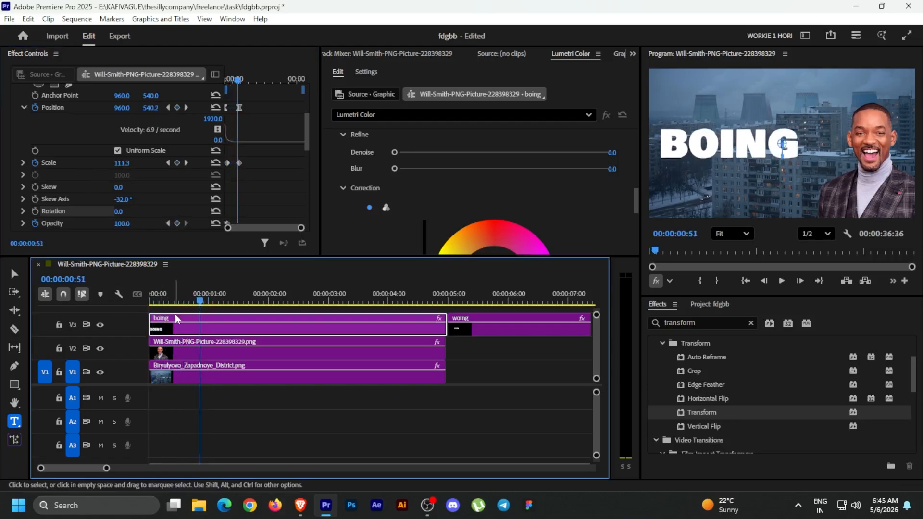
Set the boing clip's anchor point X to 766 in Transform and 798 in Vector Motion
scroll(187, 202, up, 2)
scroll(195, 165, up, 2)
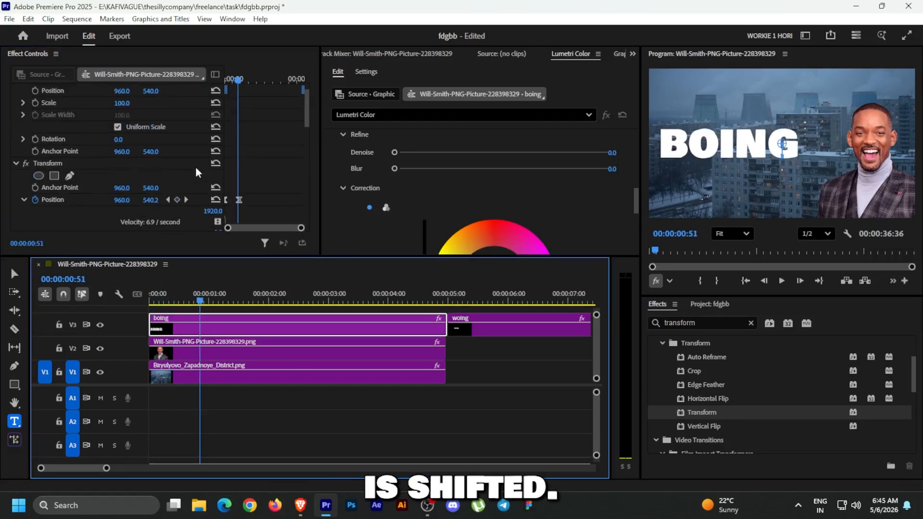
click(63, 166)
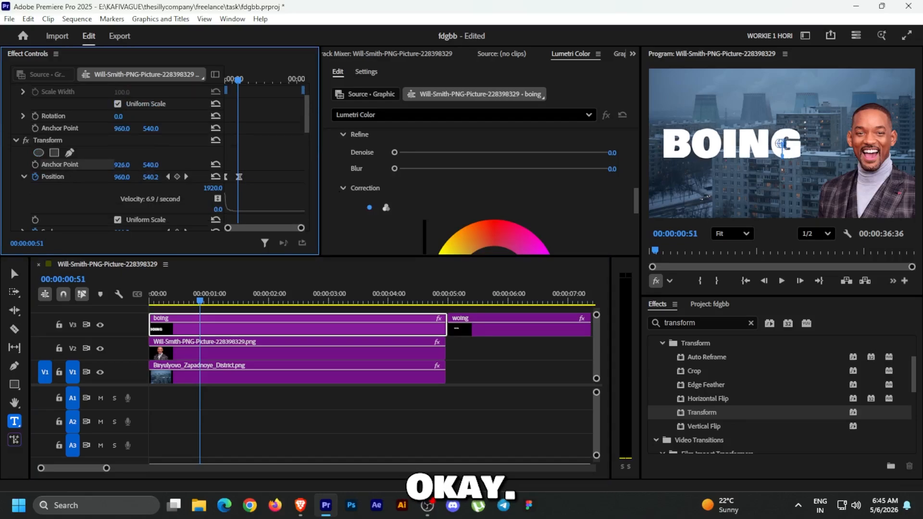
click(247, 330)
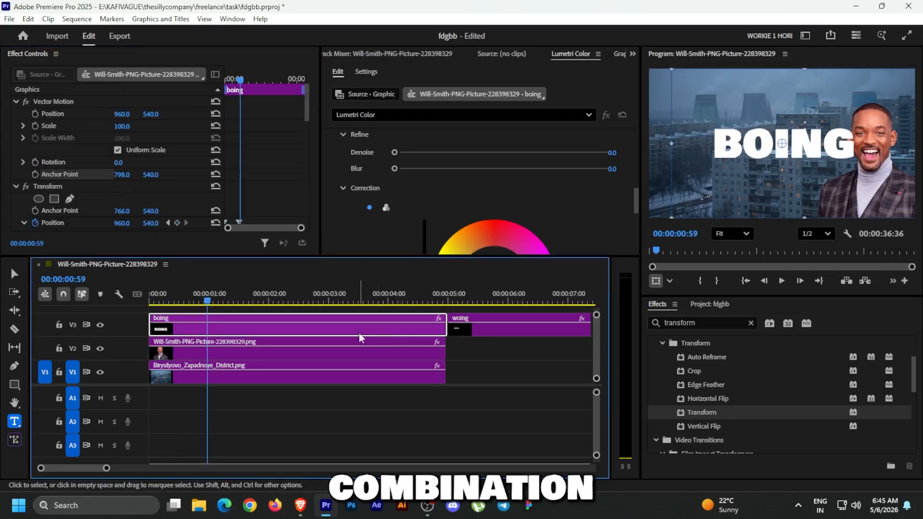
Return to the first frame of the boing clip and review its Transform and Motion properties
drag(207, 297, 91, 194)
scroll(91, 194, down, 4)
scroll(90, 194, down, 7)
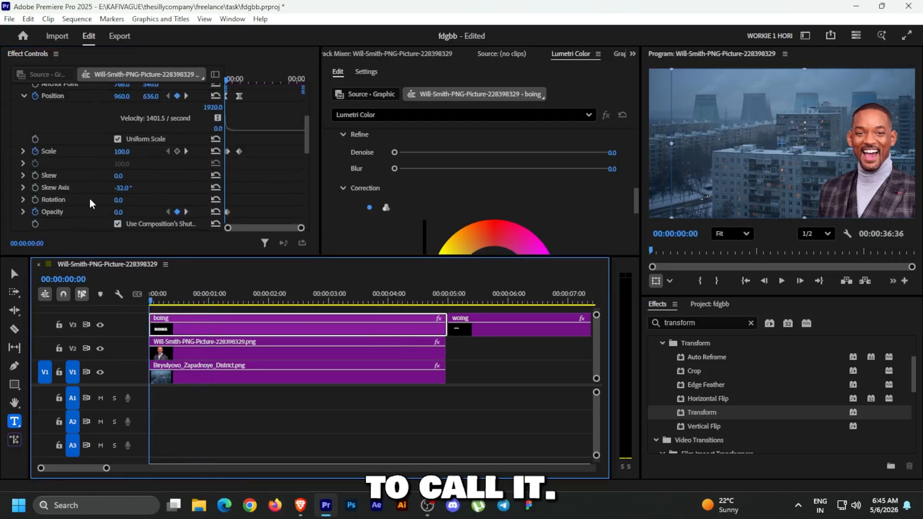
scroll(89, 199, down, 5)
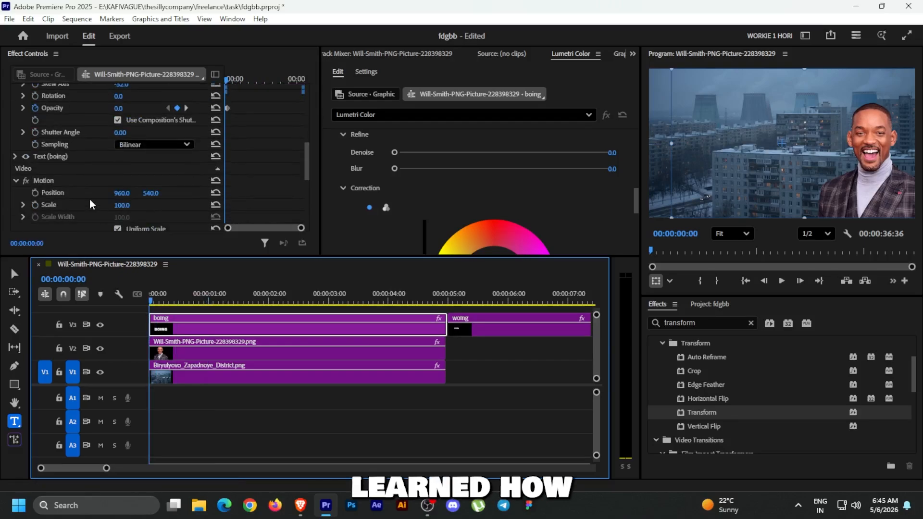